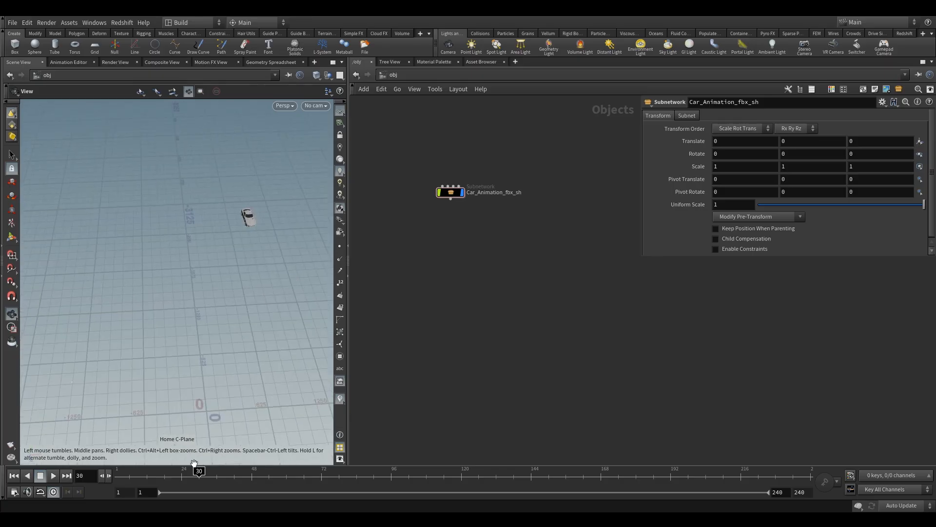
{"action": "left_click_drag", "start_coordinate": [192, 162], "coordinate": [238, 201]}
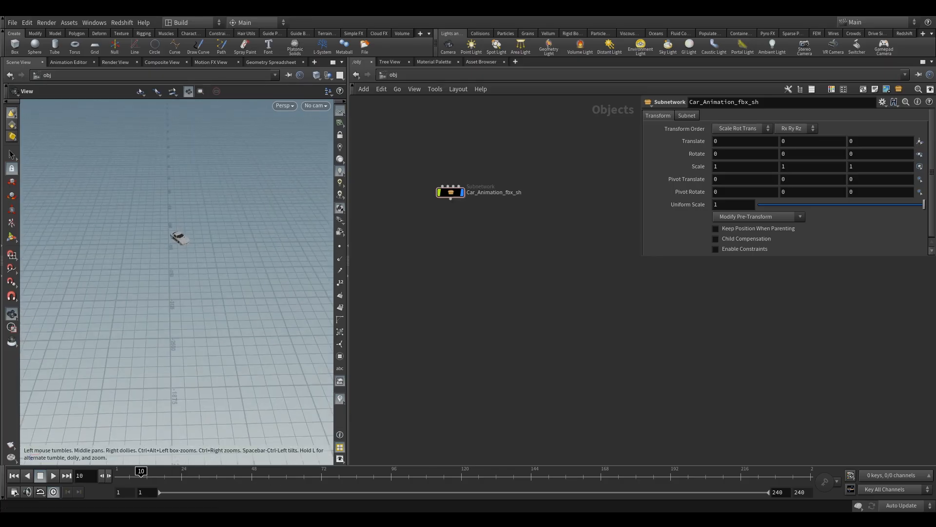
{"action": "left_click", "coordinate": [12, 23]}
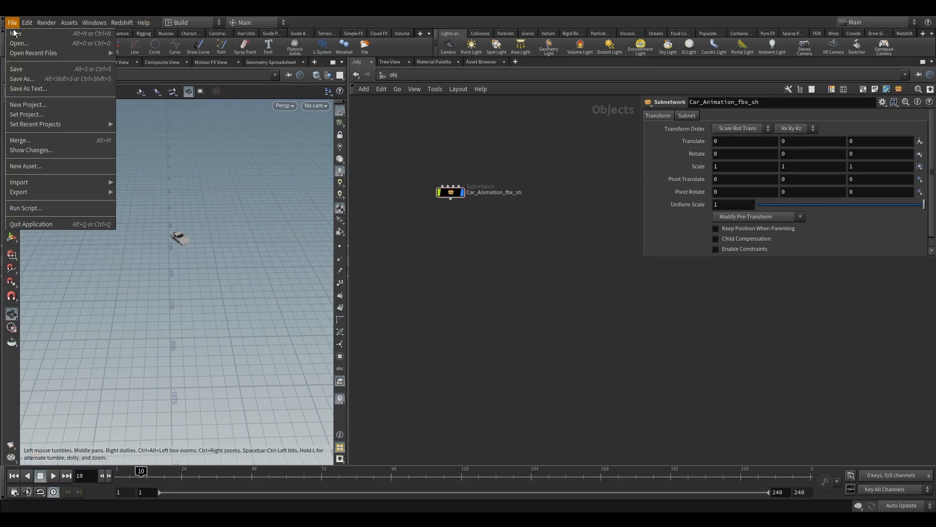
{"action": "left_click", "coordinate": [28, 106]}
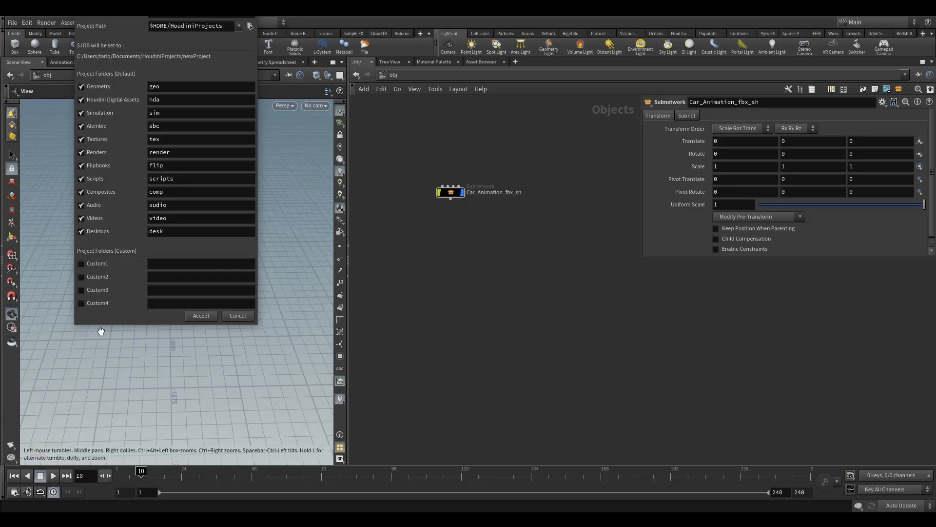
{"action": "left_click_drag", "start_coordinate": [118, 332], "coordinate": [125, 361]}
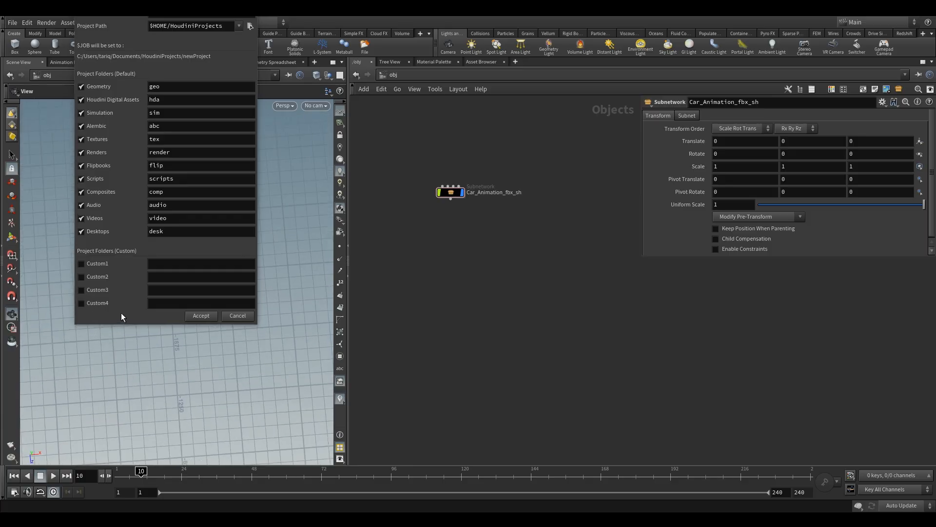
{"action": "left_click", "coordinate": [236, 315]}
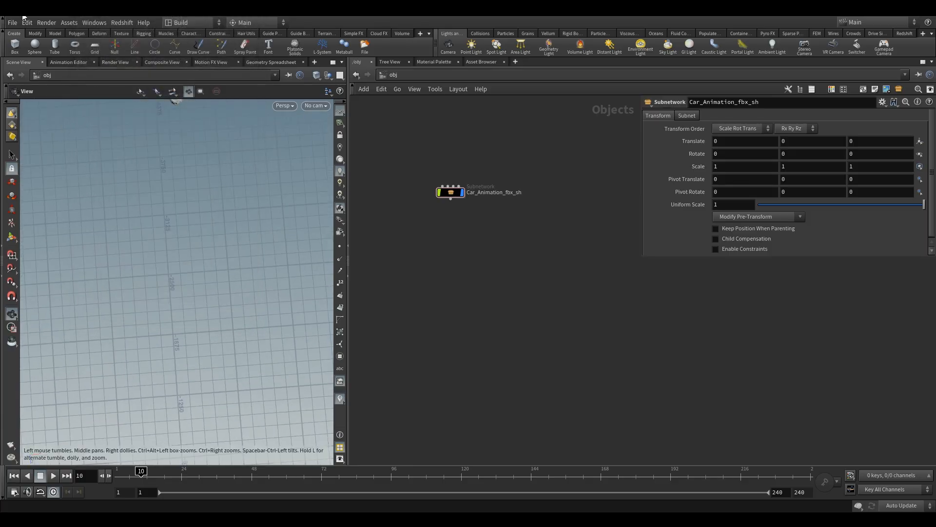
Start a new project and widen and reposition its settings dialog so every field can be seen
{"action": "left_click", "coordinate": [14, 23]}
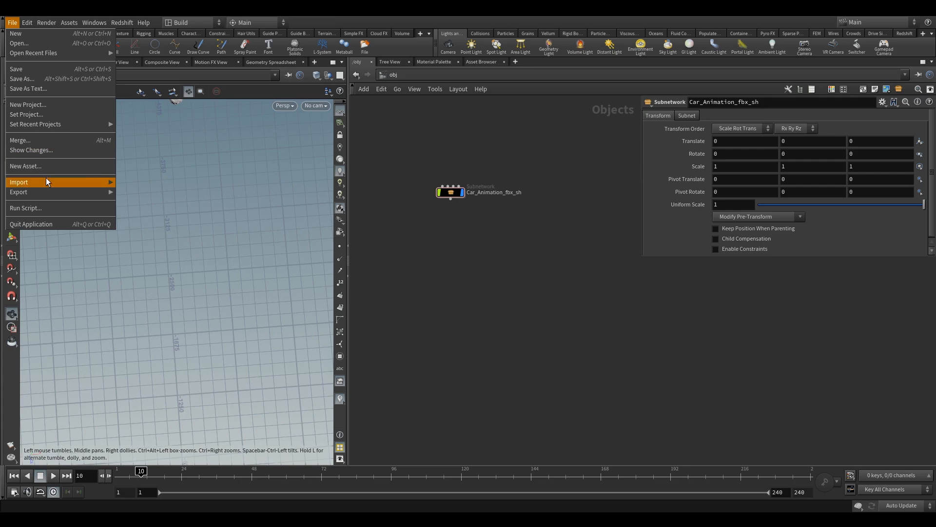
{"action": "left_click", "coordinate": [36, 104]}
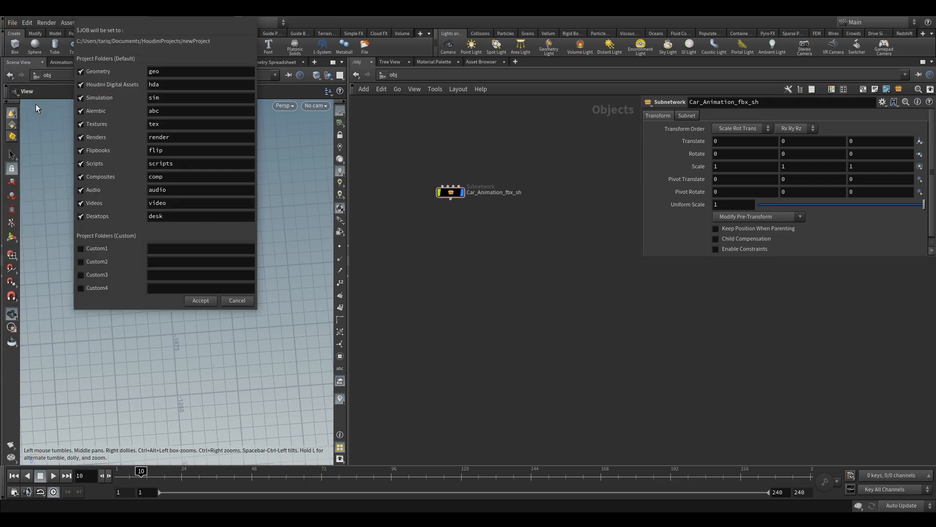
{"action": "left_click_drag", "start_coordinate": [261, 49], "coordinate": [537, 98]}
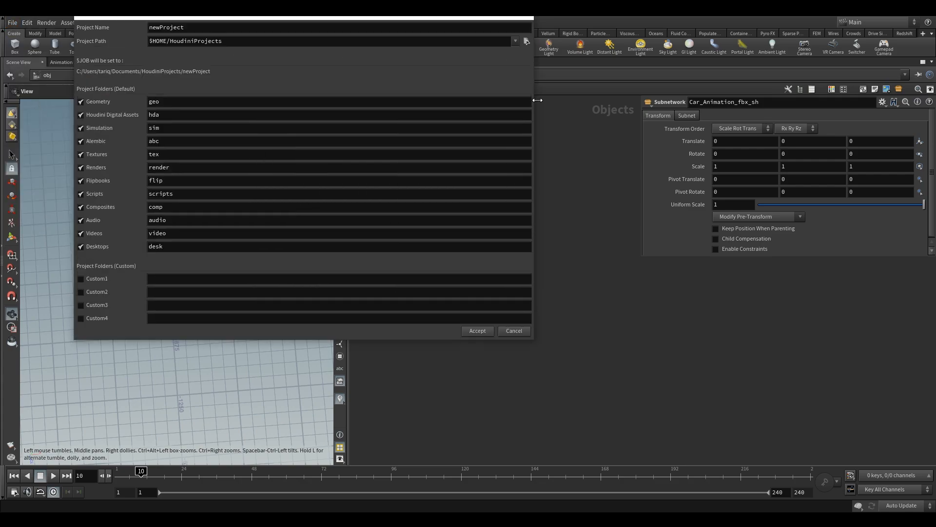
{"action": "left_click_drag", "start_coordinate": [489, 19], "coordinate": [509, 106]}
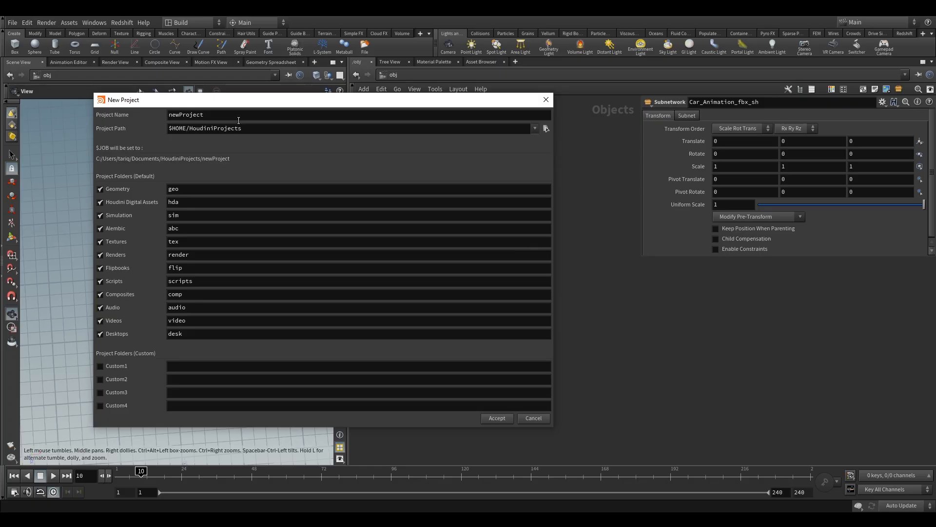
Name the new project RBD_weeks.3.4
{"action": "left_click_drag", "start_coordinate": [237, 117], "coordinate": [13, 79]}
{"action": "type", "text": "RBD"}
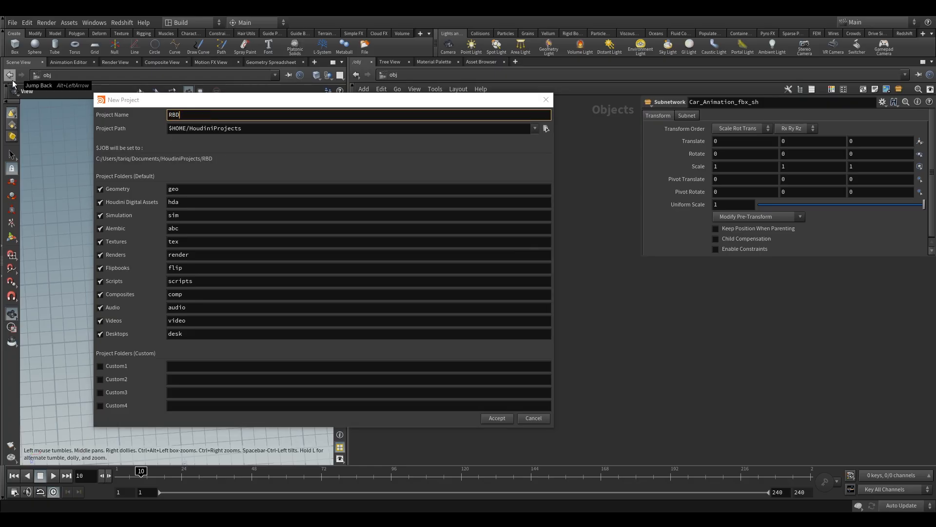
{"action": "type", "text": "week3.4"}
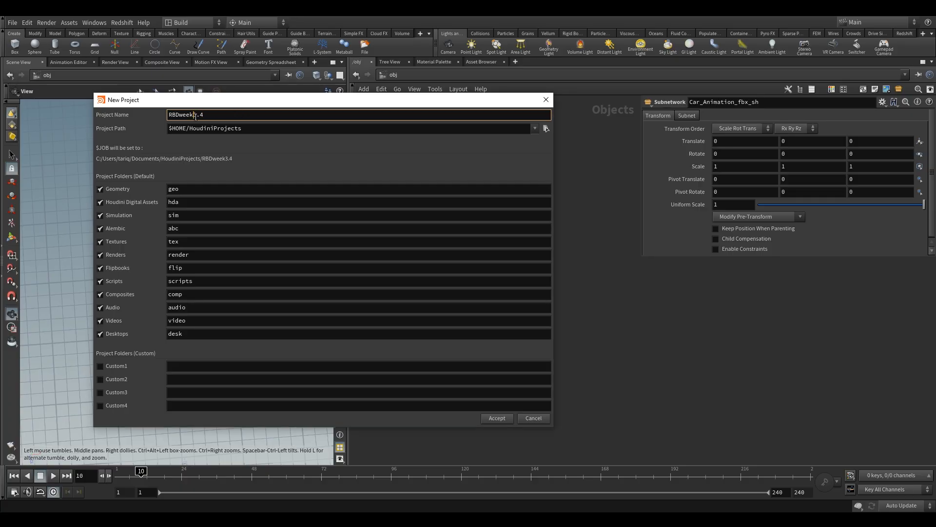
{"action": "type", "text": "s."}
{"action": "left_click", "coordinate": [180, 117]}
{"action": "type", "text": "_"}
{"action": "key", "text": "Tab"}
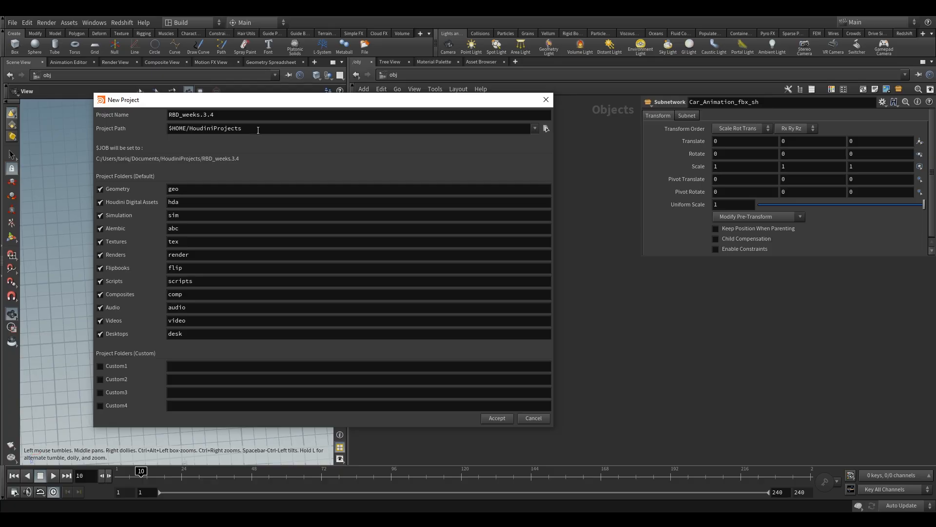
Set the new project's path to the D: drive
{"action": "type", "text": "D"}
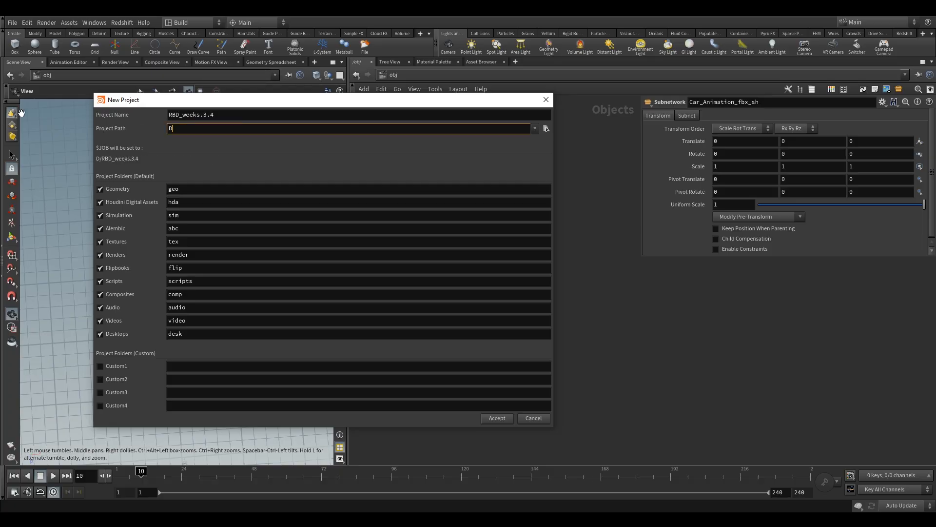
{"action": "type", "text": ":"}
{"action": "left_click", "coordinate": [170, 161]}
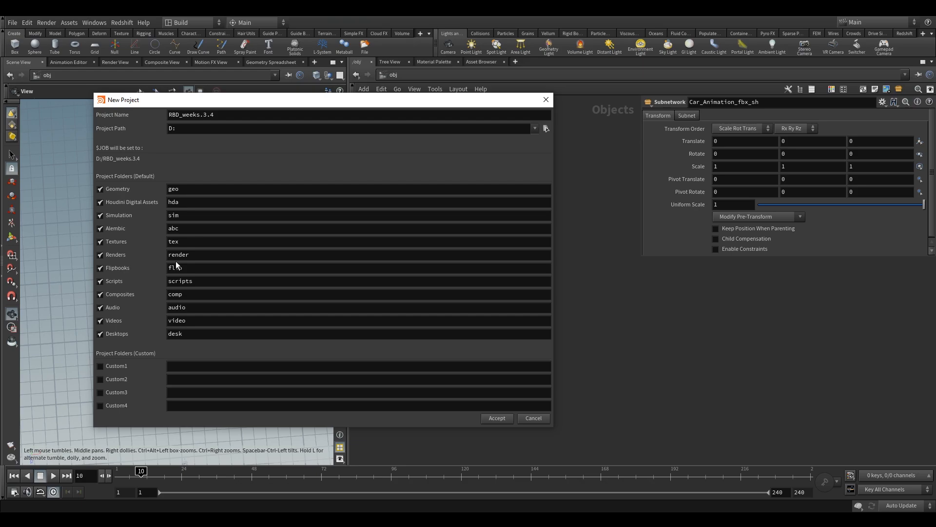
Exclude the Textures folder from the default project folders and create the project
{"action": "left_click", "coordinate": [99, 242]}
{"action": "left_click", "coordinate": [192, 242]}
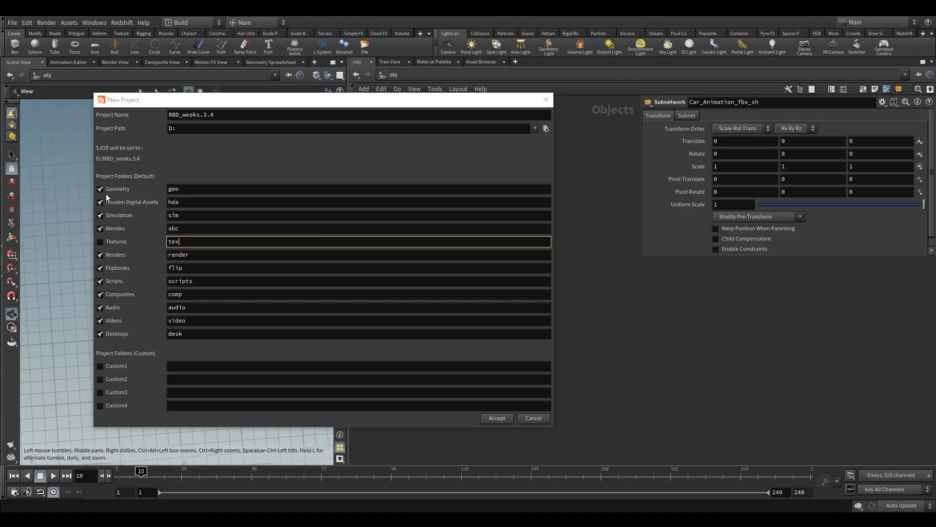
{"action": "type", "text": "x"}
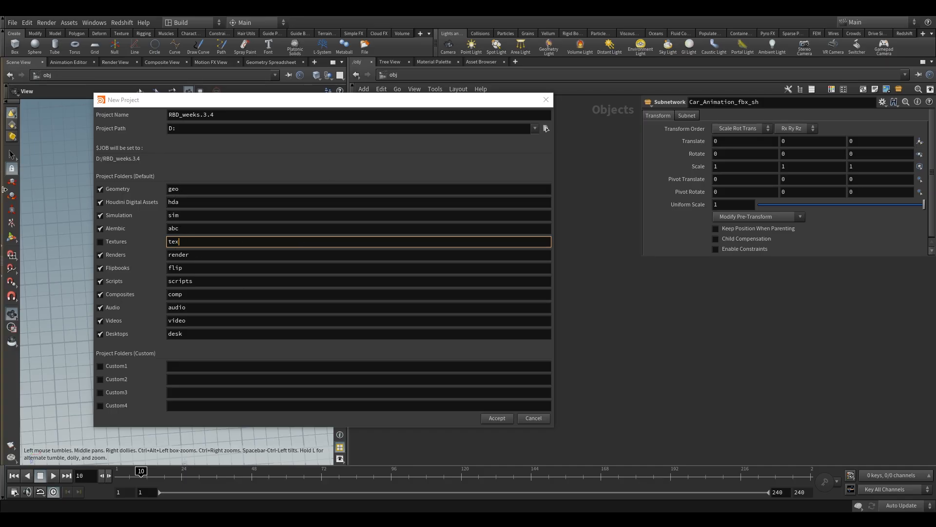
{"action": "left_click", "coordinate": [231, 344]}
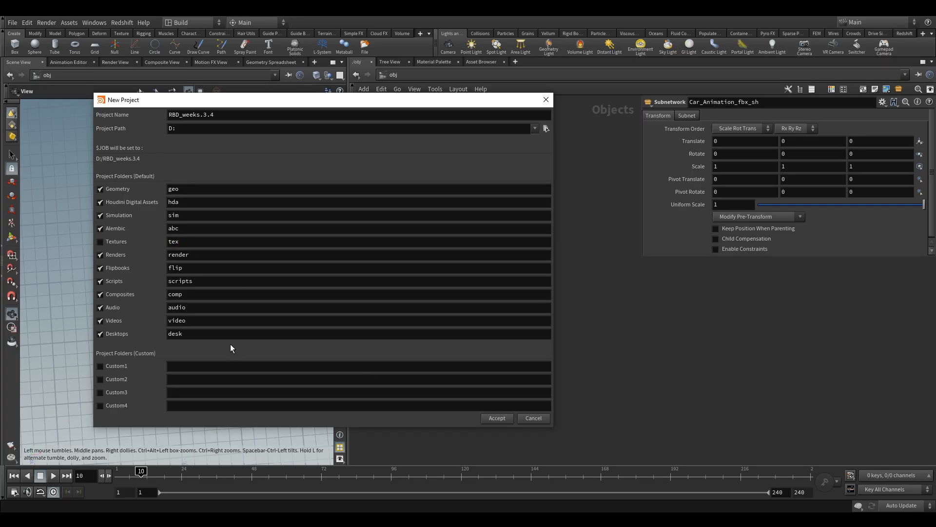
{"action": "left_click", "coordinate": [496, 418]}
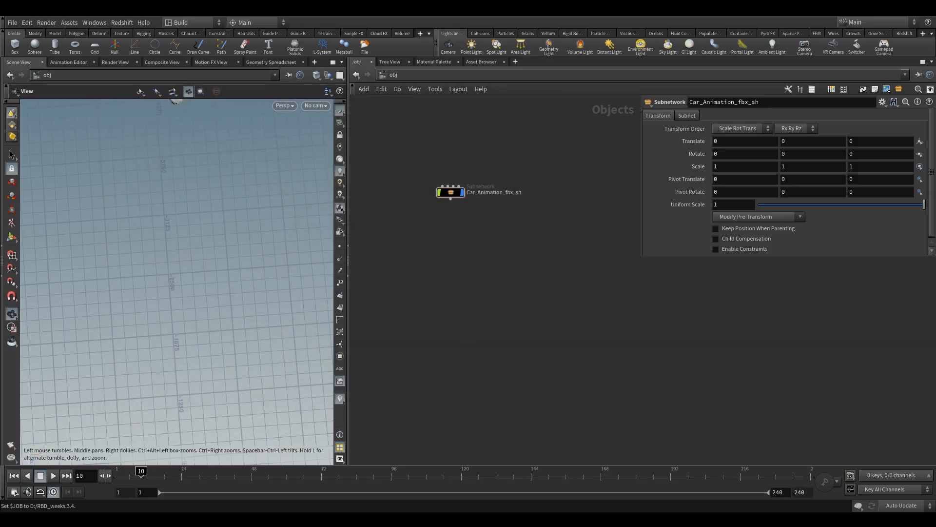
In File Explorer, add the existing tex folder to the RBD_weeks.3.4 project folder on the D: drive
{"action": "left_click_drag", "start_coordinate": [892, 86], "coordinate": [315, 76]}
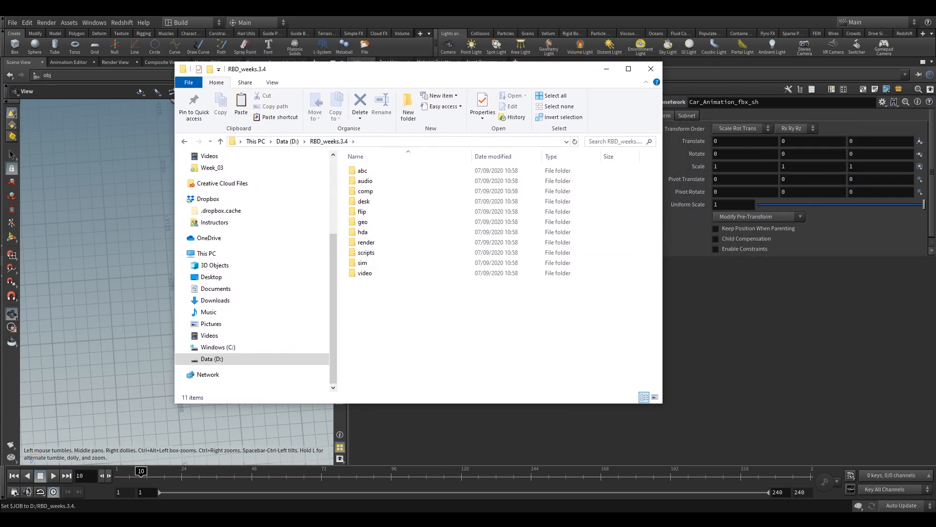
{"action": "left_click_drag", "start_coordinate": [935, 278], "coordinate": [366, 318]}
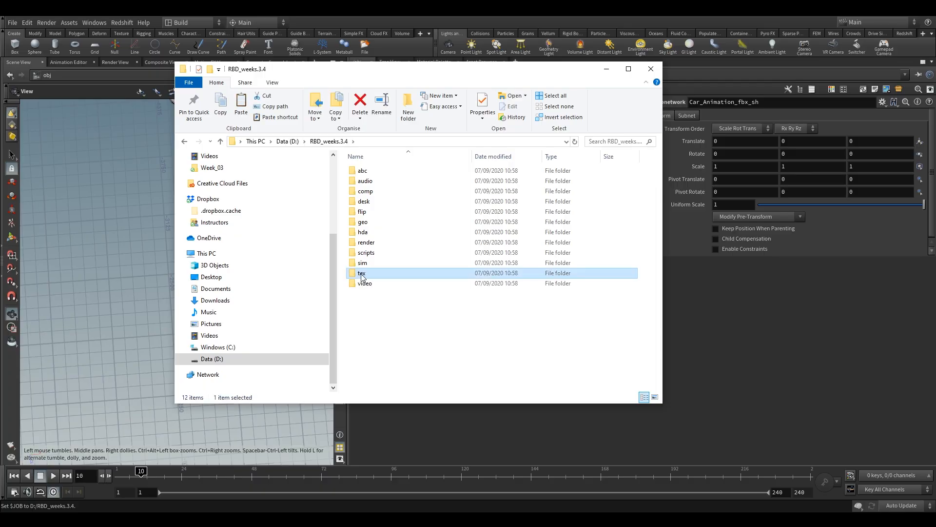
{"action": "left_click", "coordinate": [605, 71]}
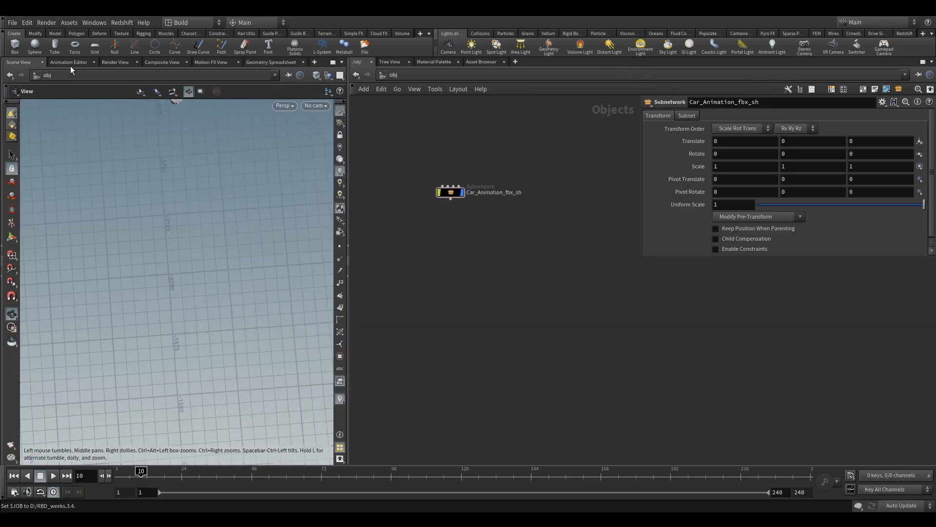
Begin saving the scene under a new name and choose the root of $JOB as the location
{"action": "left_click", "coordinate": [12, 22]}
{"action": "left_click", "coordinate": [33, 78]}
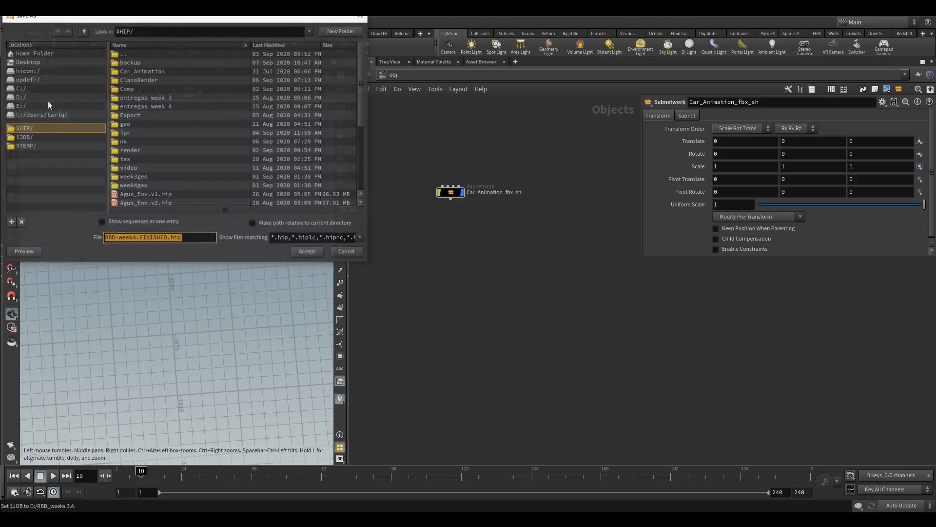
{"action": "left_click", "coordinate": [36, 128]}
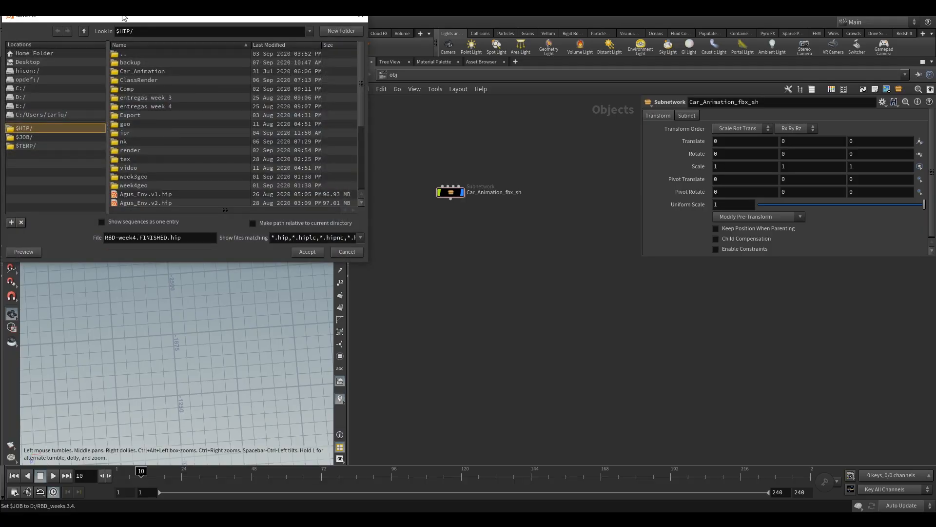
{"action": "left_click_drag", "start_coordinate": [161, 20], "coordinate": [199, 74]}
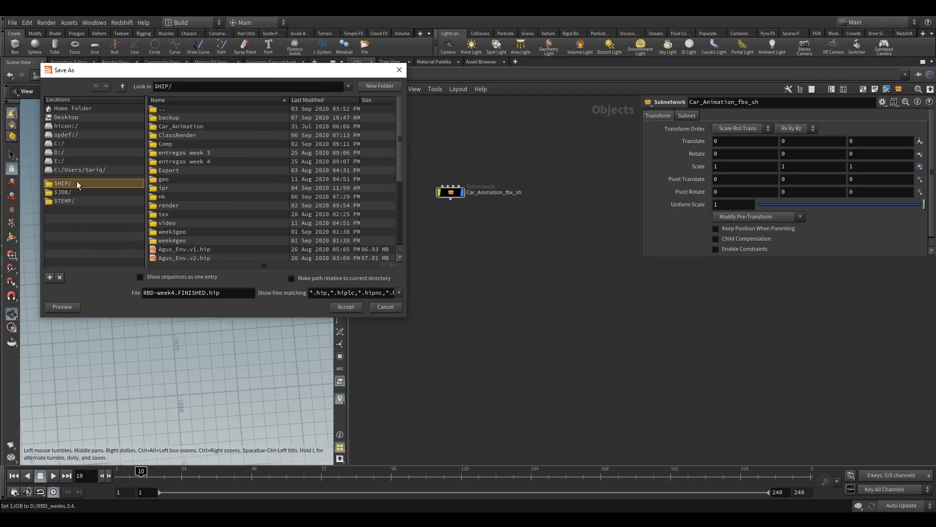
{"action": "left_click", "coordinate": [69, 192]}
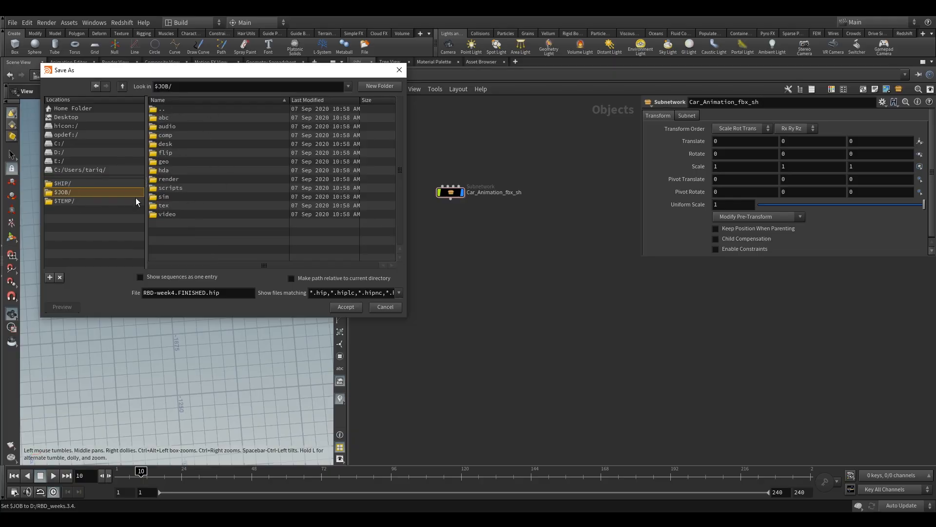
{"action": "double_click", "coordinate": [171, 205]}
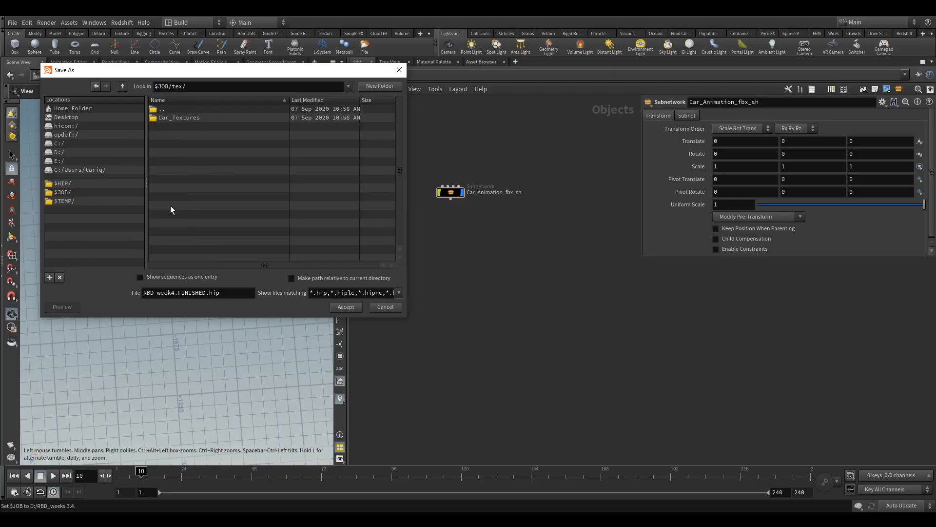
{"action": "left_click", "coordinate": [121, 86]}
Save the scene as RBD.week3.v1.hip and check for the file in the RBD_weeks.3.4 folder
{"action": "left_click", "coordinate": [190, 293]}
{"action": "left_click_drag", "start_coordinate": [206, 295], "coordinate": [144, 298]}
{"action": "type", "text": "RBD"}
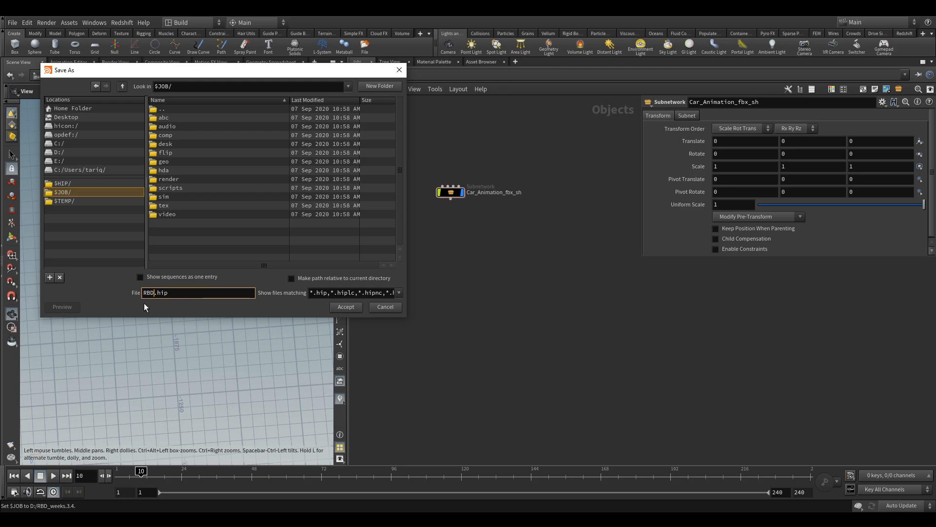
{"action": "type", "text": "w"}
{"action": "type", "text": "week"}
{"action": "type", "text": "3"}
{"action": "type", "text": ".v1."}
{"action": "left_click", "coordinate": [346, 308]}
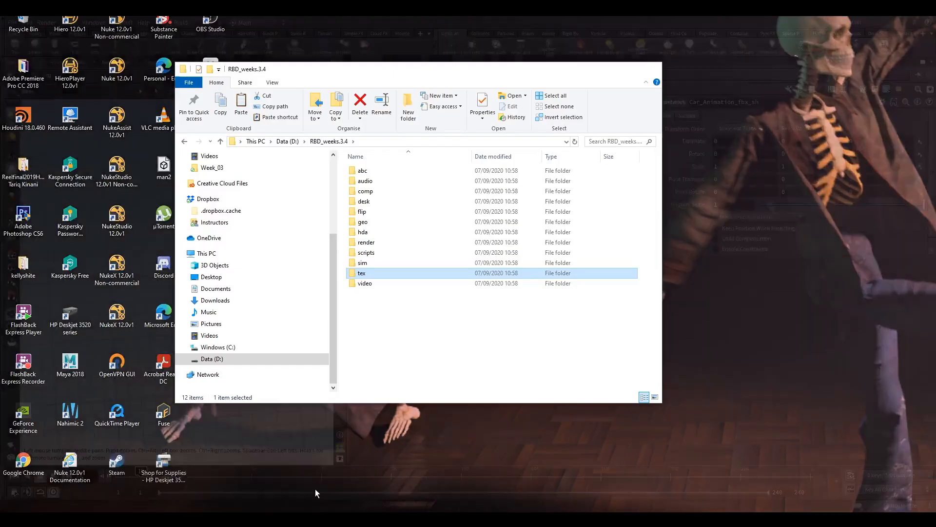
{"action": "left_click", "coordinate": [315, 488]}
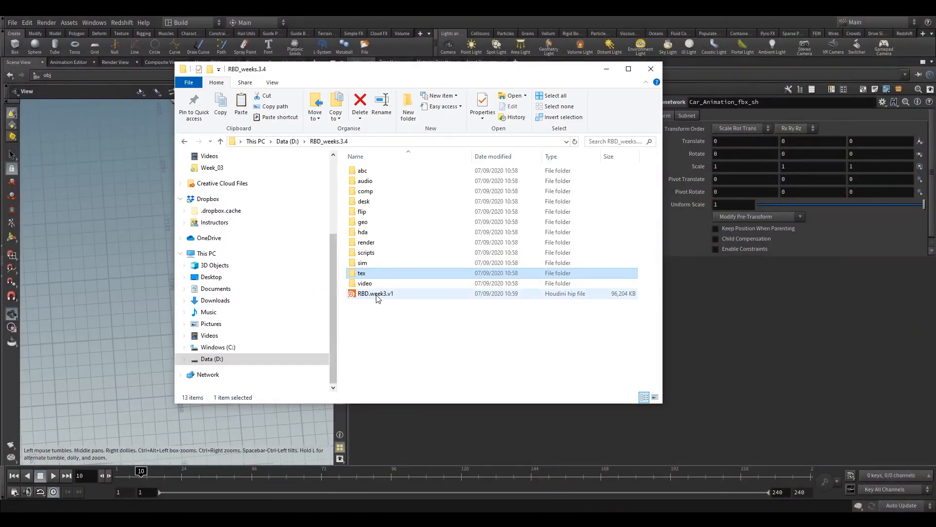
{"action": "left_click", "coordinate": [606, 69]}
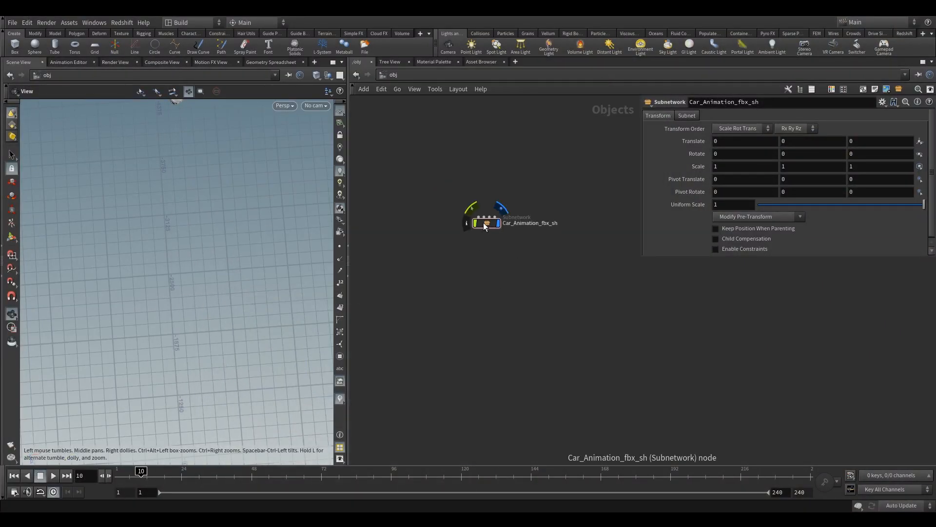
Look through the Car_Animation_fbx_sh/SH01 camera and widen the scene view relative to the network editor
{"action": "left_click", "coordinate": [317, 106]}
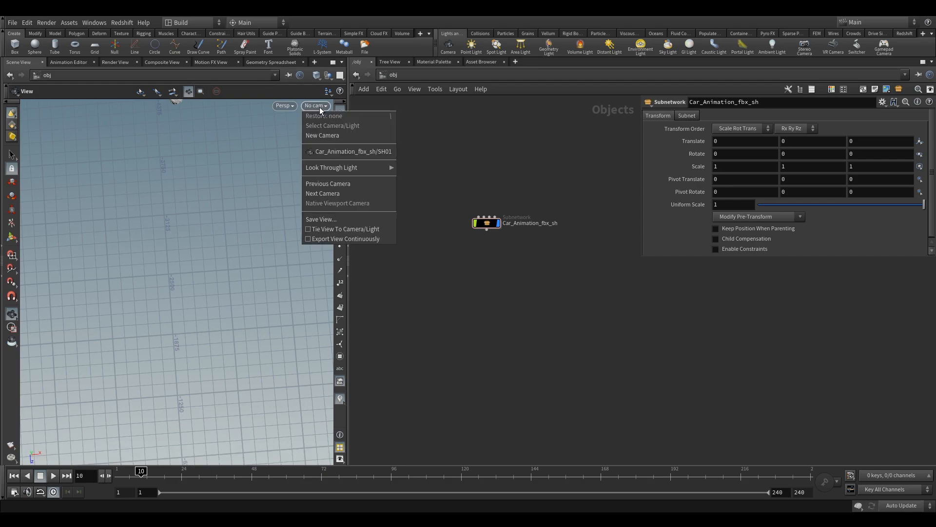
{"action": "left_click", "coordinate": [334, 151]}
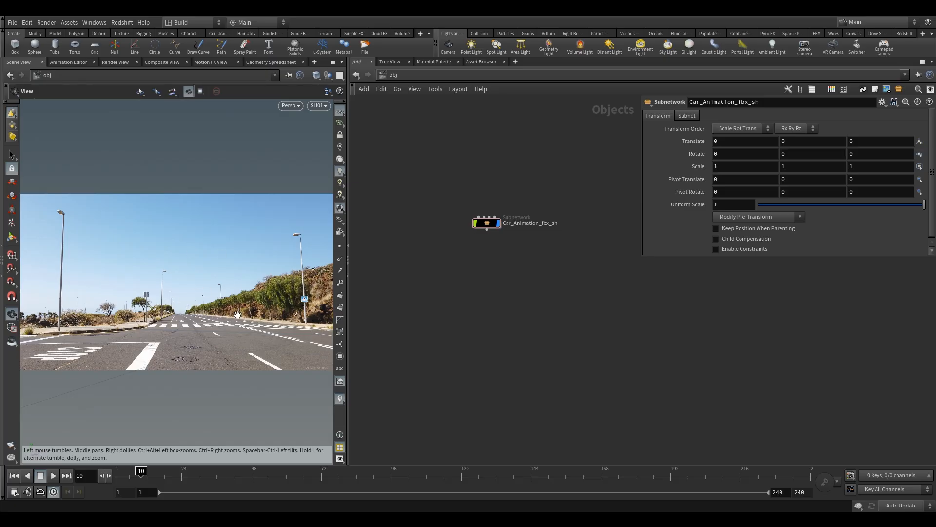
{"action": "mouse_move", "coordinate": [492, 269]}
{"action": "middle_mouse_down"}
{"action": "mouse_move", "coordinate": [543, 273]}
{"action": "mouse_move", "coordinate": [497, 274]}
{"action": "middle_mouse_up"}
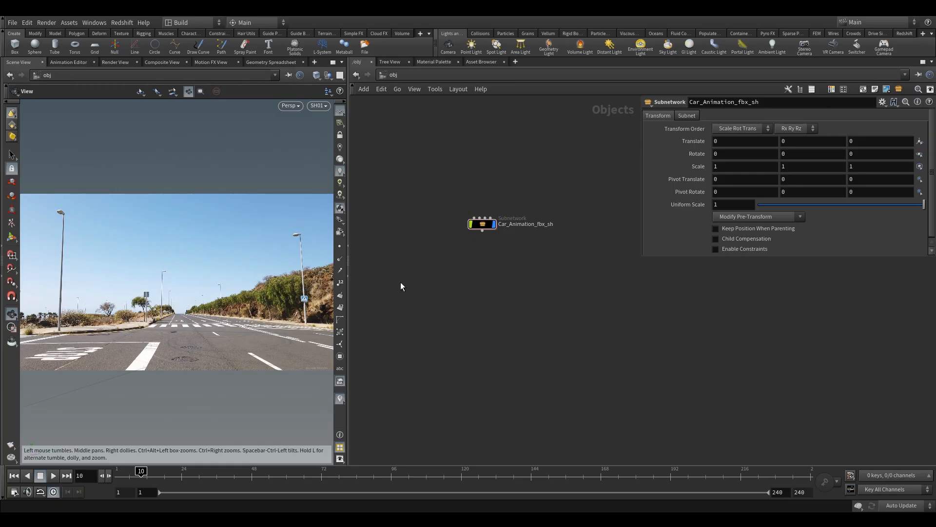
{"action": "middle_click_drag", "start_coordinate": [478, 172], "coordinate": [485, 169]}
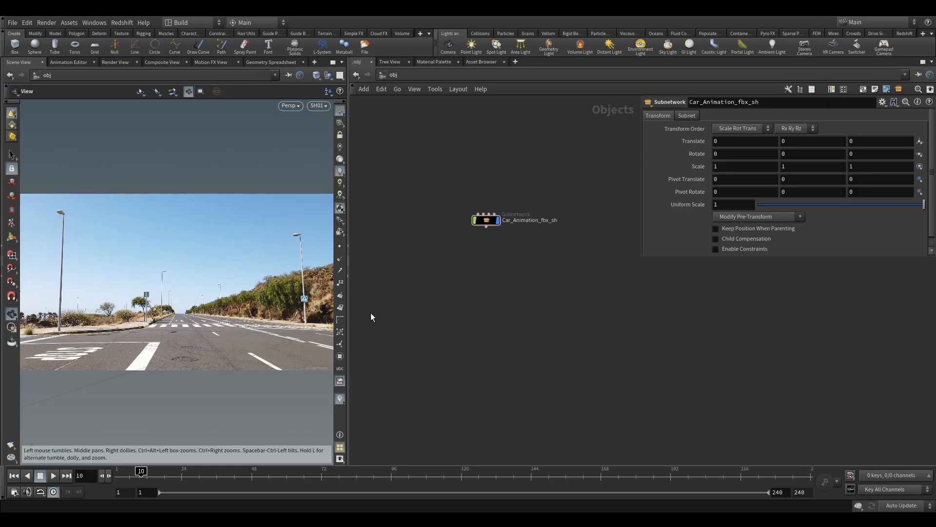
{"action": "left_click_drag", "start_coordinate": [433, 179], "coordinate": [542, 274]}
{"action": "left_click_drag", "start_coordinate": [347, 261], "coordinate": [448, 264]}
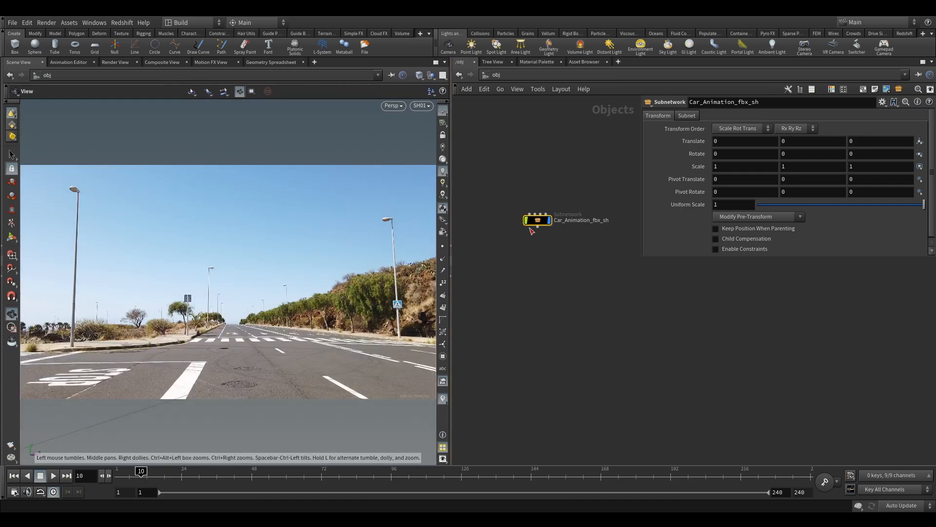
Open the Car_Animation_fbx_sh subnetwork and widen the network editor relative to the scene view to survey its node tree
{"action": "double_click", "coordinate": [543, 224]}
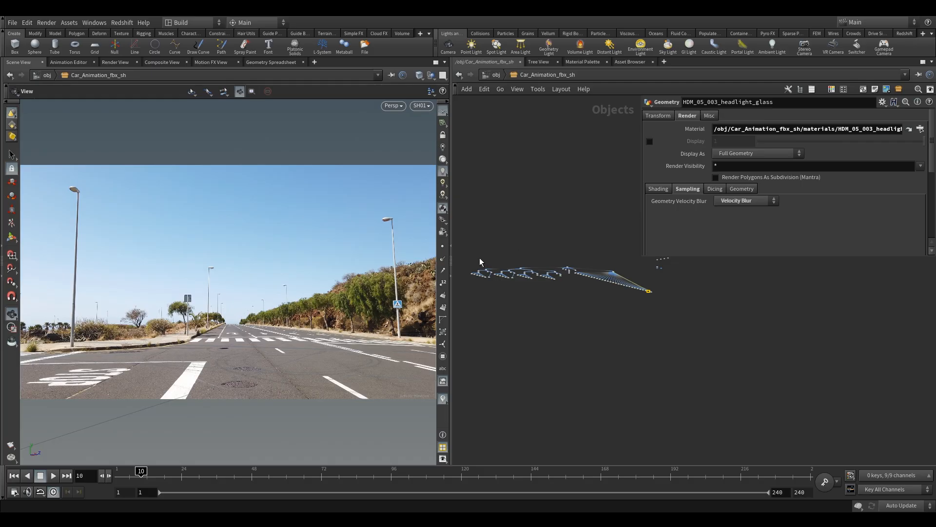
{"action": "left_click_drag", "start_coordinate": [453, 263], "coordinate": [194, 263]}
{"action": "scroll", "coordinate": [450, 281], "scroll_direction": "up", "scroll_amount": 4}
{"action": "scroll", "coordinate": [449, 274], "scroll_direction": "up", "scroll_amount": 6}
{"action": "scroll", "coordinate": [438, 234], "scroll_direction": "down", "scroll_amount": 7}
{"action": "middle_click_drag", "start_coordinate": [366, 253], "coordinate": [412, 293]}
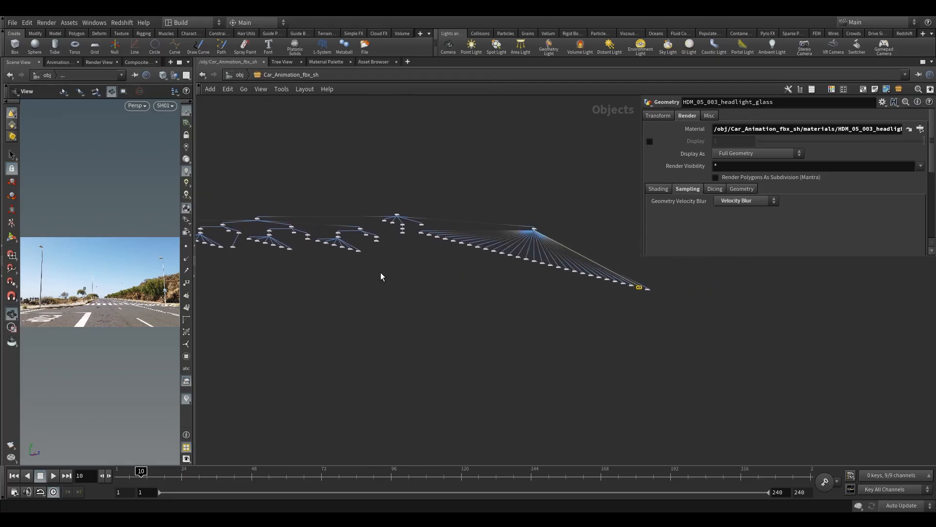
Inspect the SH01 camera's background image path, switching Enable Background Image on and back off
{"action": "middle_click_drag", "start_coordinate": [530, 311], "coordinate": [323, 291]}
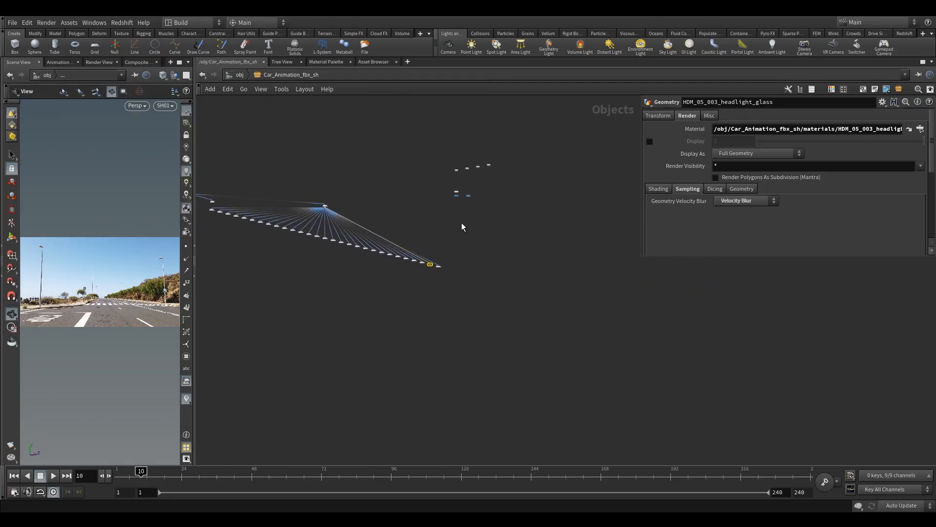
{"action": "middle_click_drag", "start_coordinate": [462, 228], "coordinate": [466, 289]}
{"action": "scroll", "coordinate": [471, 263], "scroll_direction": "up", "scroll_amount": 6}
{"action": "left_click_drag", "start_coordinate": [466, 211], "coordinate": [544, 322]}
{"action": "left_click_drag", "start_coordinate": [479, 211], "coordinate": [528, 321]}
{"action": "scroll", "coordinate": [750, 218], "scroll_direction": "down", "scroll_amount": 2}
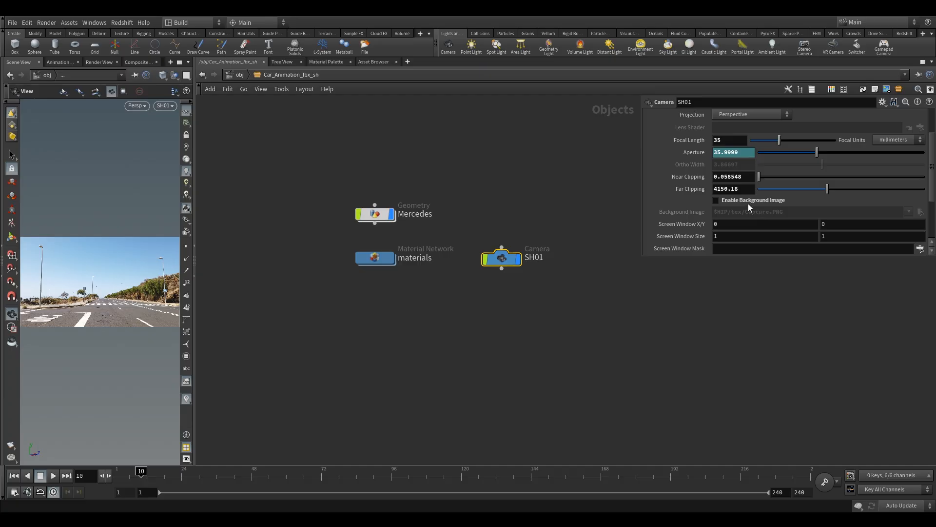
{"action": "left_click", "coordinate": [750, 203]}
{"action": "left_click_drag", "start_coordinate": [721, 212], "coordinate": [783, 211]}
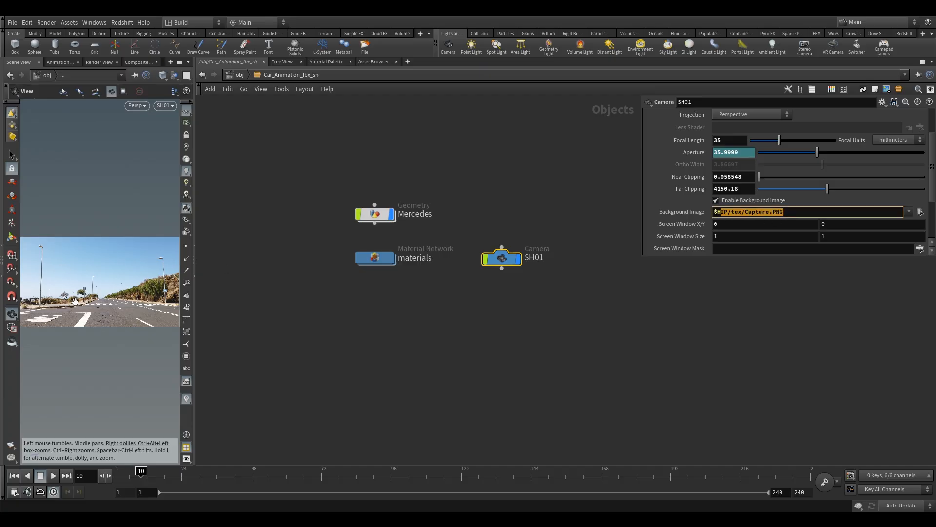
{"action": "left_click", "coordinate": [716, 200]}
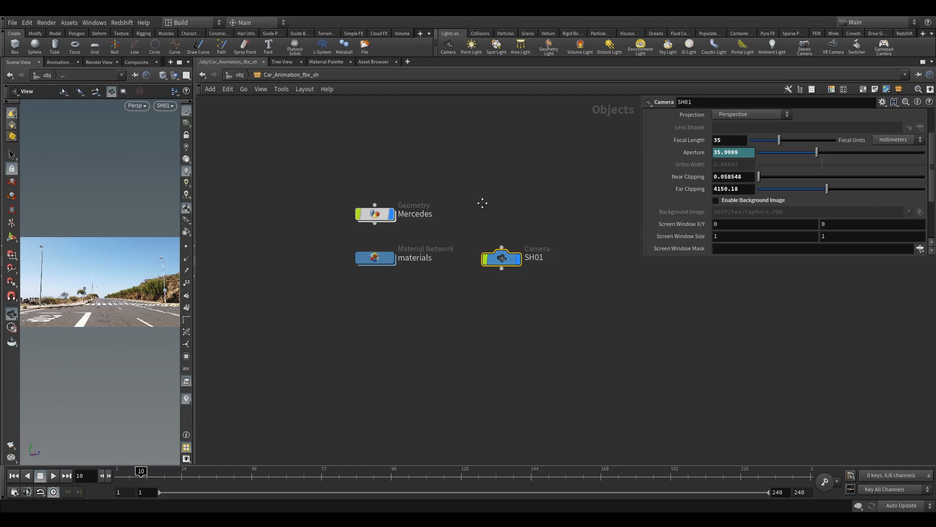
Examine the principled shaders inside the materials network and return to the obj level
{"action": "middle_click_drag", "start_coordinate": [482, 201], "coordinate": [559, 264]}
{"action": "left_click_drag", "start_coordinate": [403, 304], "coordinate": [489, 365]}
{"action": "double_click", "coordinate": [578, 238]}
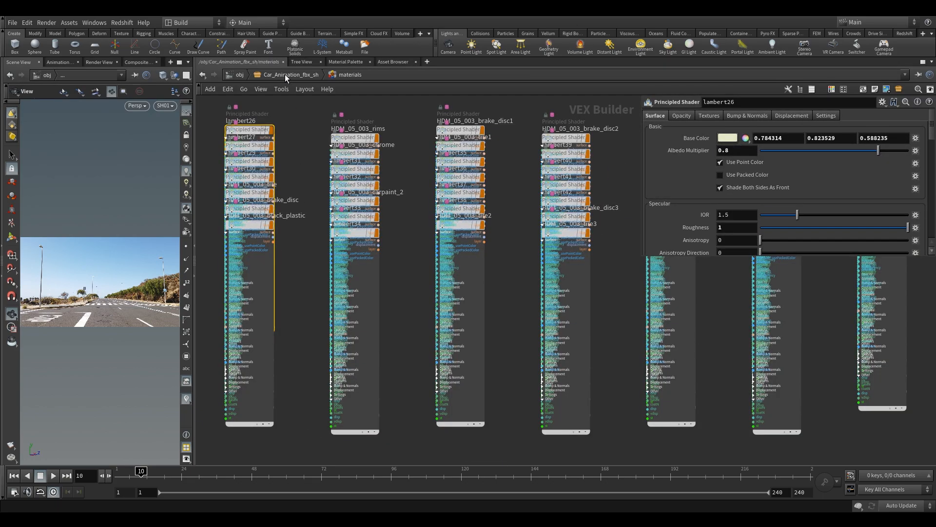
{"action": "left_click", "coordinate": [285, 74]}
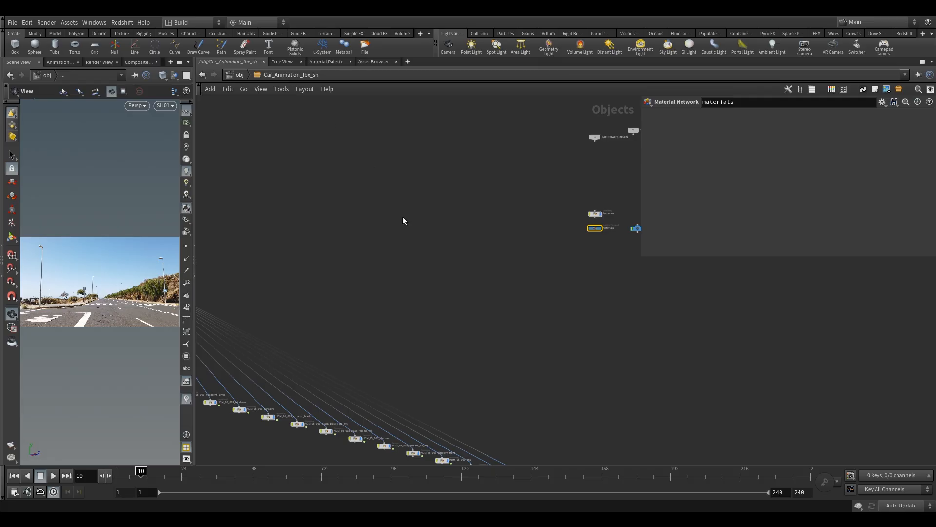
{"action": "left_click", "coordinate": [240, 75]}
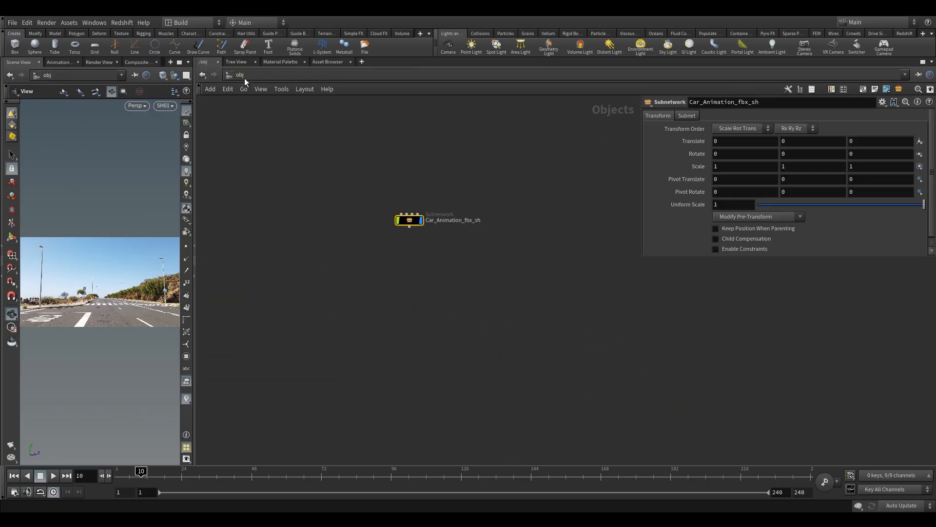
Examine the Redshift materials in the shop network and return to the obj network
{"action": "left_click", "coordinate": [280, 77]}
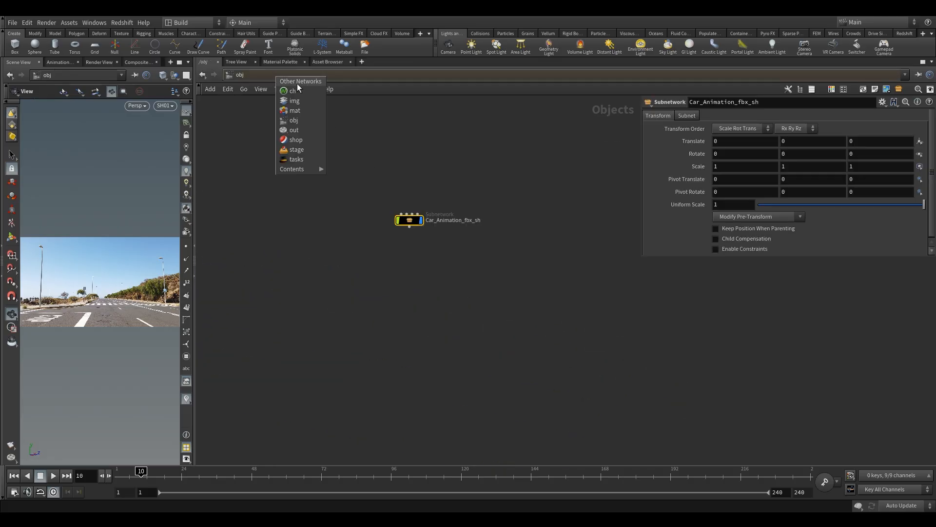
{"action": "left_click", "coordinate": [296, 139]}
{"action": "scroll", "coordinate": [360, 278], "scroll_direction": "down", "scroll_amount": 3}
{"action": "left_click_drag", "start_coordinate": [287, 192], "coordinate": [581, 447]}
{"action": "scroll", "coordinate": [411, 259], "scroll_direction": "up", "scroll_amount": 4}
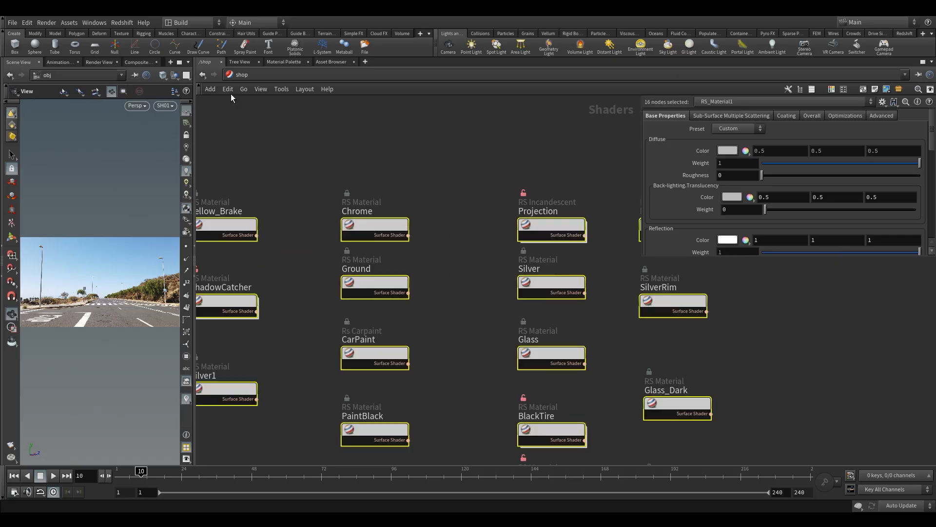
{"action": "left_click", "coordinate": [241, 75]}
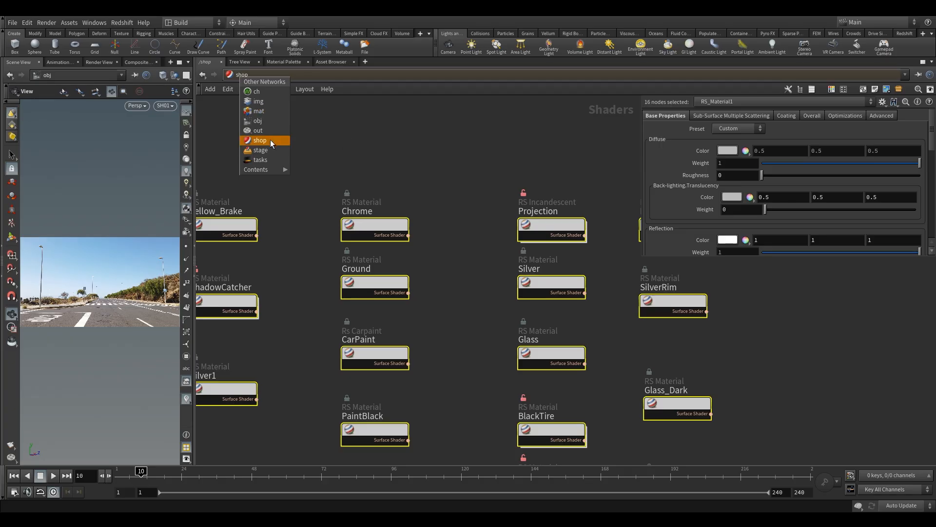
{"action": "left_click", "coordinate": [267, 121]}
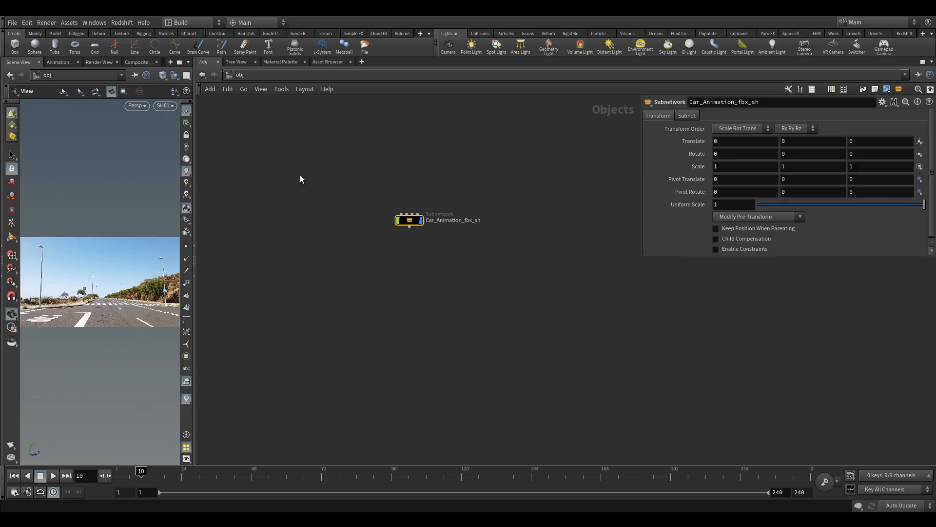
Check the out network for render nodes and return to the obj network
{"action": "left_click", "coordinate": [263, 78]}
{"action": "left_click", "coordinate": [292, 127]}
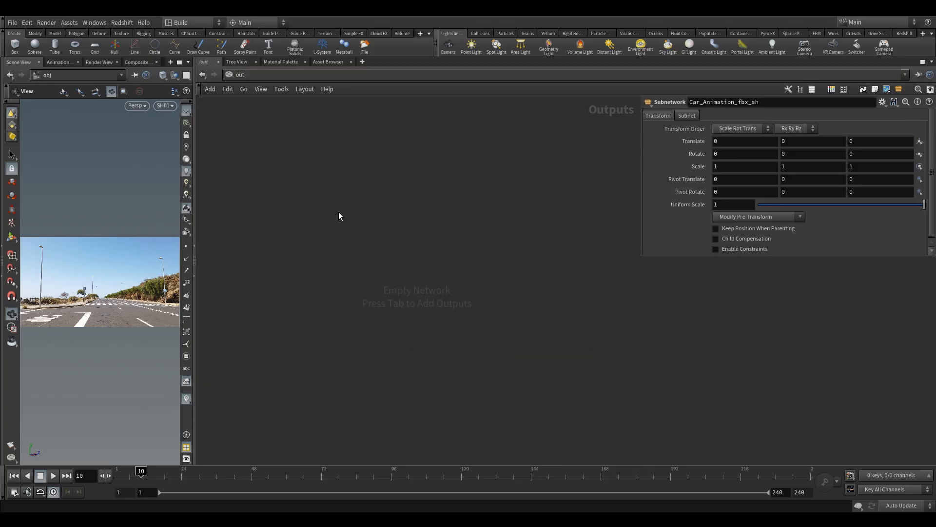
{"action": "left_click", "coordinate": [271, 77]}
{"action": "left_click", "coordinate": [291, 122]}
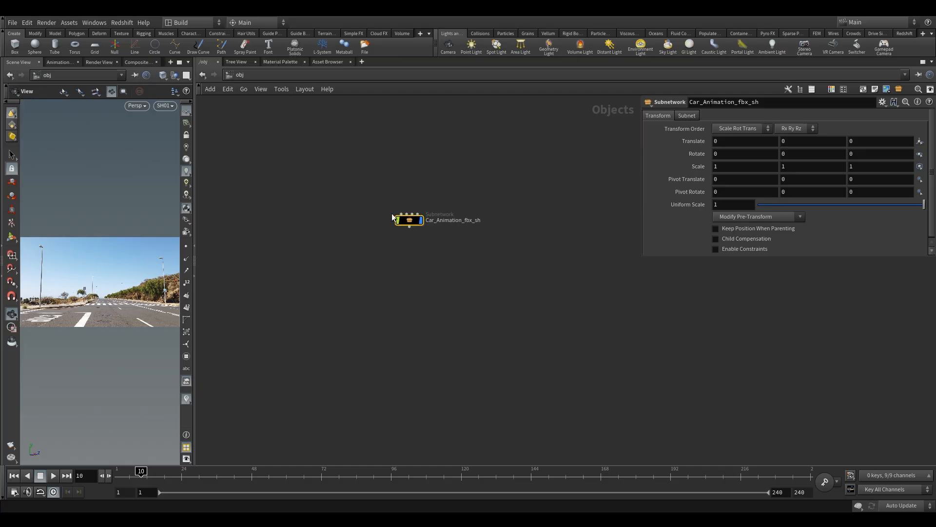
Reopen Car_Animation_fbx_sh and examine the row of car body and interior geometry nodes, up to the CarBodyMeshTransform group
{"action": "double_click", "coordinate": [406, 215]}
{"action": "middle_click_drag", "start_coordinate": [269, 312], "coordinate": [503, 391]}
{"action": "scroll", "coordinate": [439, 347], "scroll_direction": "up", "scroll_amount": 5}
{"action": "scroll", "coordinate": [342, 307], "scroll_direction": "down", "scroll_amount": 3}
{"action": "middle_click_drag", "start_coordinate": [484, 349], "coordinate": [359, 281]}
{"action": "scroll", "coordinate": [444, 256], "scroll_direction": "up", "scroll_amount": 3}
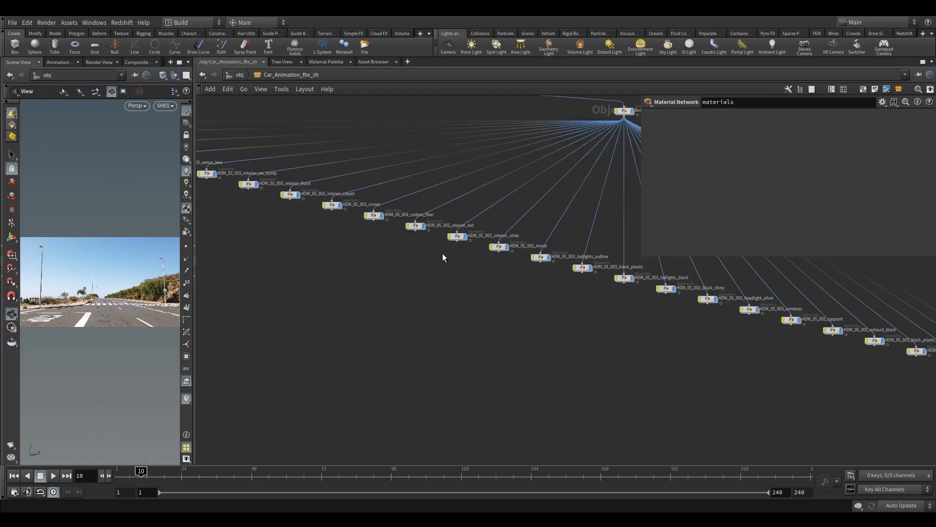
{"action": "left_click_drag", "start_coordinate": [641, 327], "coordinate": [562, 252]}
{"action": "left_click_drag", "start_coordinate": [770, 350], "coordinate": [713, 290]}
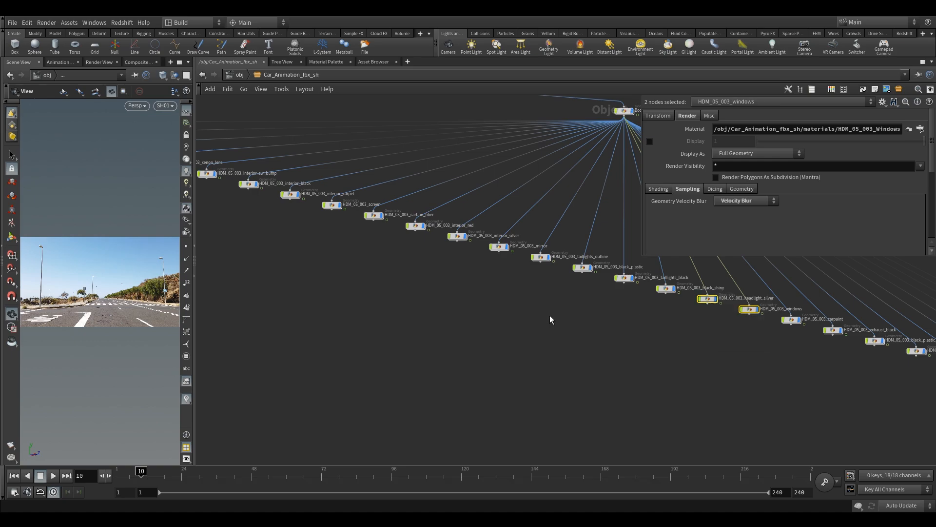
{"action": "left_click_drag", "start_coordinate": [375, 286], "coordinate": [283, 188]}
{"action": "middle_click_drag", "start_coordinate": [263, 215], "coordinate": [483, 292]}
{"action": "left_click_drag", "start_coordinate": [434, 318], "coordinate": [391, 242]}
{"action": "middle_click_drag", "start_coordinate": [324, 320], "coordinate": [505, 359]}
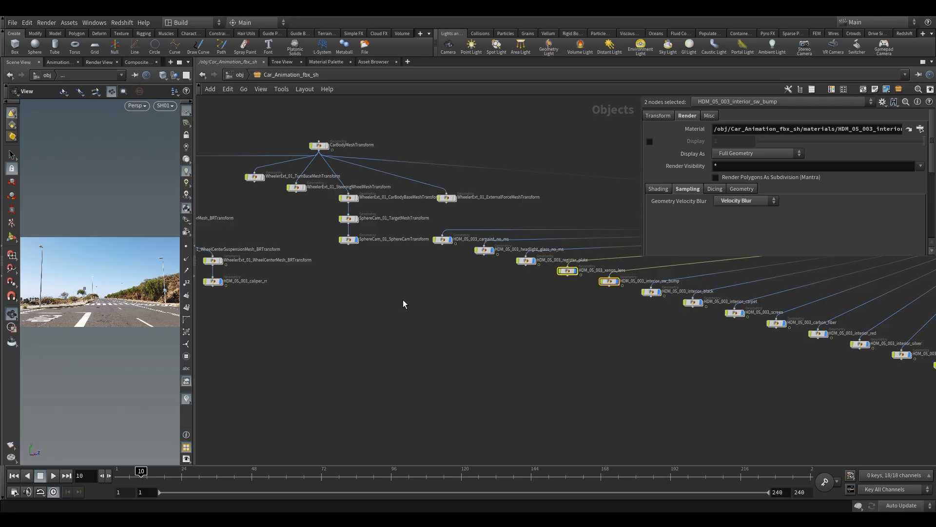
Examine the wheel branches of the car hierarchy, including Wheel_RB with its brake, rim, tire and bolt nodes
{"action": "scroll", "coordinate": [403, 299], "scroll_direction": "down", "scroll_amount": 3}
{"action": "middle_click_drag", "start_coordinate": [379, 300], "coordinate": [638, 257]}
{"action": "left_click_drag", "start_coordinate": [566, 325], "coordinate": [406, 258]}
{"action": "scroll", "coordinate": [453, 218], "scroll_direction": "up", "scroll_amount": 5}
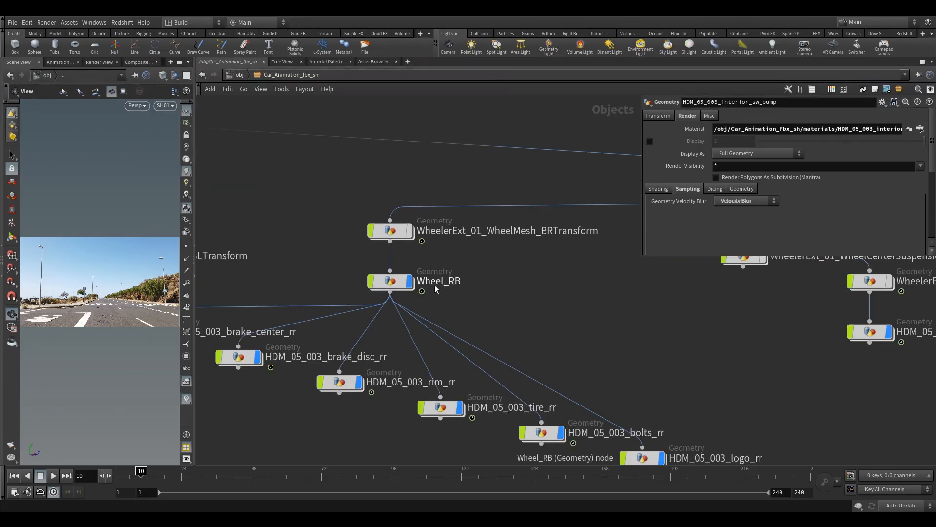
{"action": "middle_click_drag", "start_coordinate": [713, 340], "coordinate": [518, 312]}
{"action": "scroll", "coordinate": [542, 319], "scroll_direction": "down", "scroll_amount": 5}
{"action": "middle_click_drag", "start_coordinate": [307, 356], "coordinate": [675, 365]}
{"action": "middle_click_drag", "start_coordinate": [483, 396], "coordinate": [506, 258]}
{"action": "scroll", "coordinate": [397, 336], "scroll_direction": "down", "scroll_amount": 6}
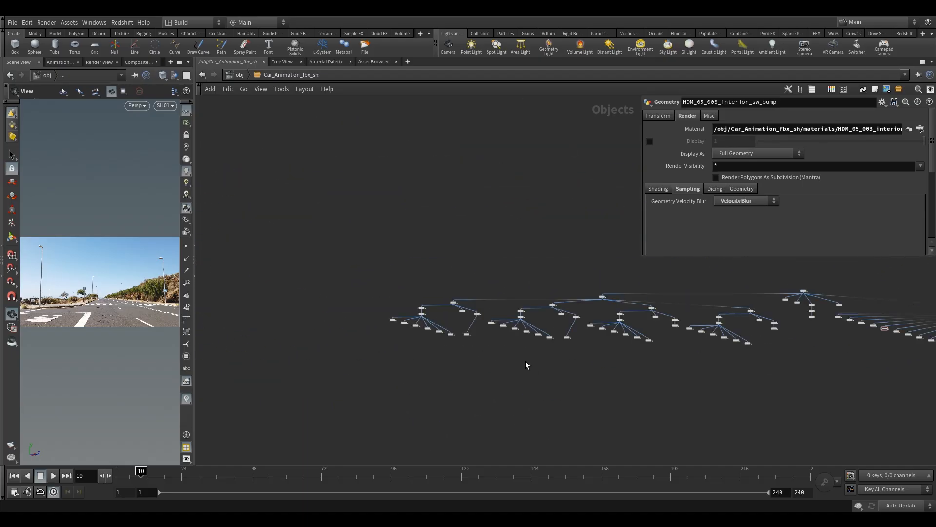
Select the CarBodyMeshTransform node to examine how it parents the car hierarchy, and return to the obj level
{"action": "middle_click_drag", "start_coordinate": [516, 360], "coordinate": [413, 314]}
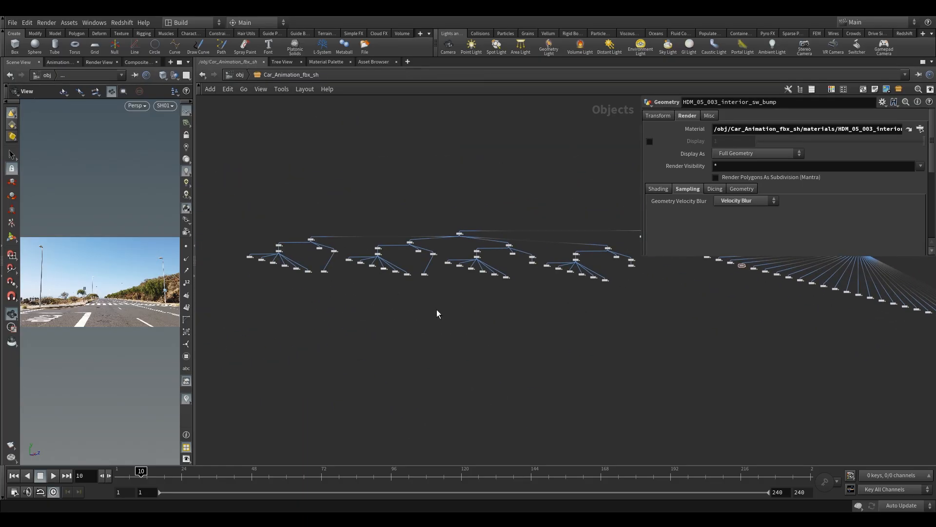
{"action": "middle_click_drag", "start_coordinate": [682, 372], "coordinate": [441, 366]}
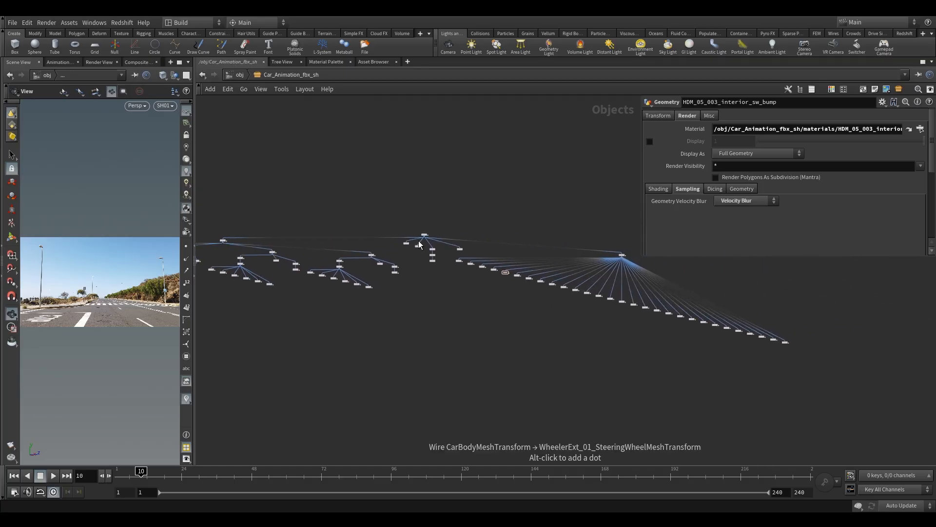
{"action": "scroll", "coordinate": [410, 207], "scroll_direction": "up", "scroll_amount": 4}
{"action": "left_click_drag", "start_coordinate": [412, 206], "coordinate": [460, 251]}
{"action": "scroll", "coordinate": [506, 373], "scroll_direction": "down", "scroll_amount": 3}
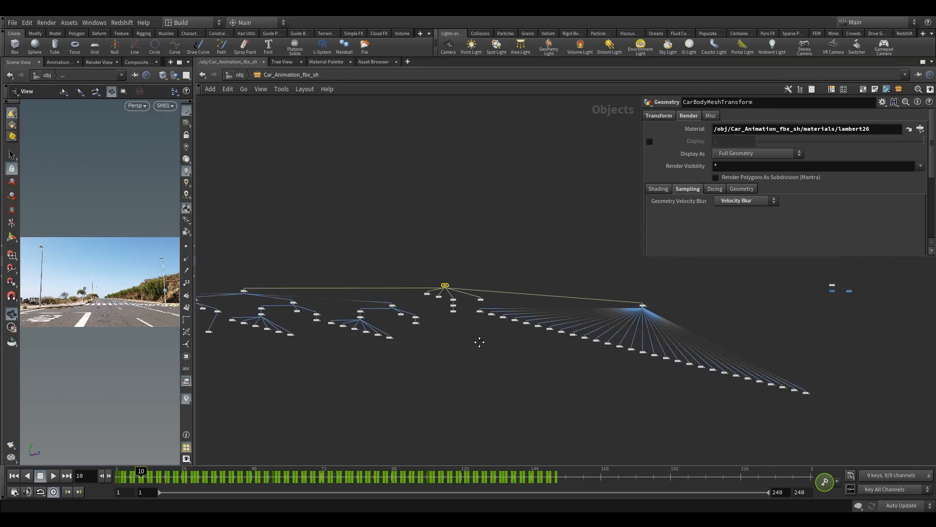
{"action": "middle_click_drag", "start_coordinate": [503, 365], "coordinate": [422, 290]}
{"action": "left_click", "coordinate": [238, 75]}
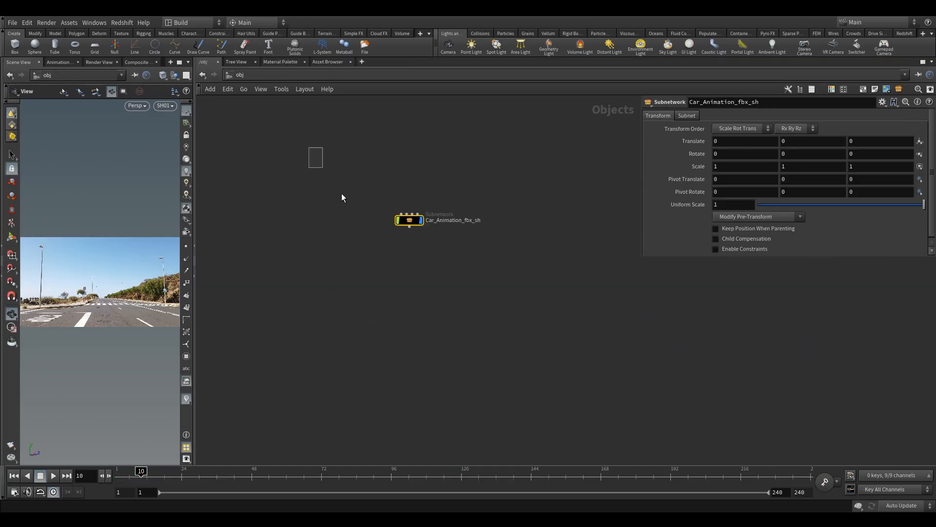
{"action": "scroll", "coordinate": [540, 285], "scroll_direction": "up", "scroll_amount": 3}
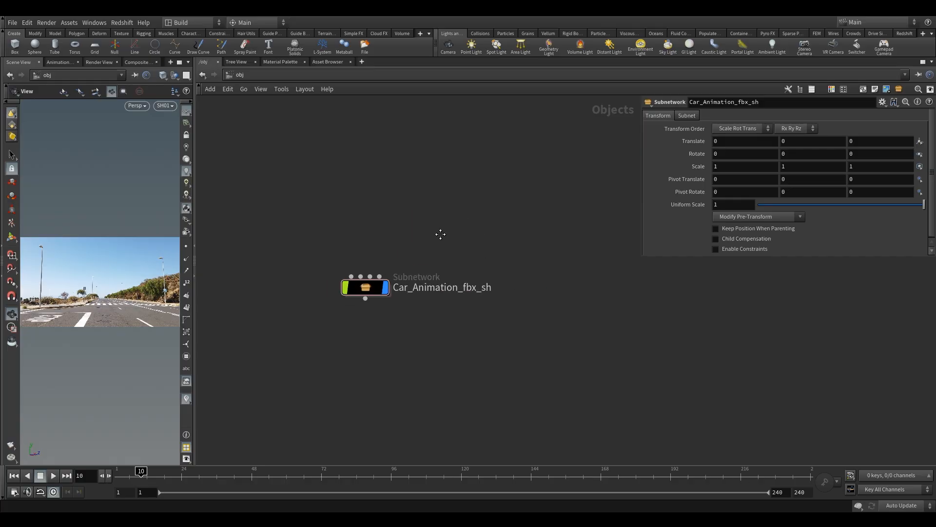